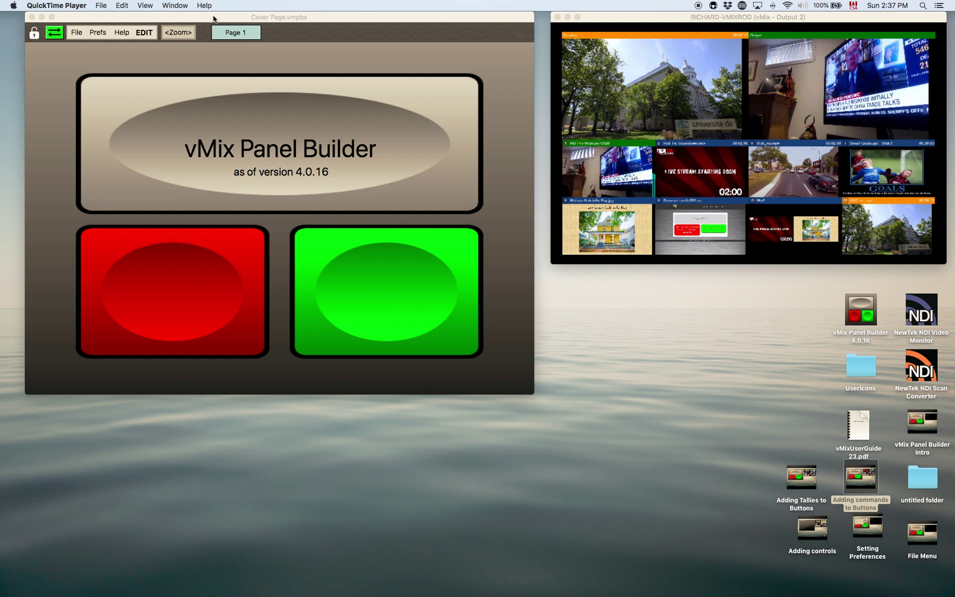
Open the Tutorials.vmpbx panel from the Tutorial Panels folder.
left_click_drag(238, 23, 244, 23)
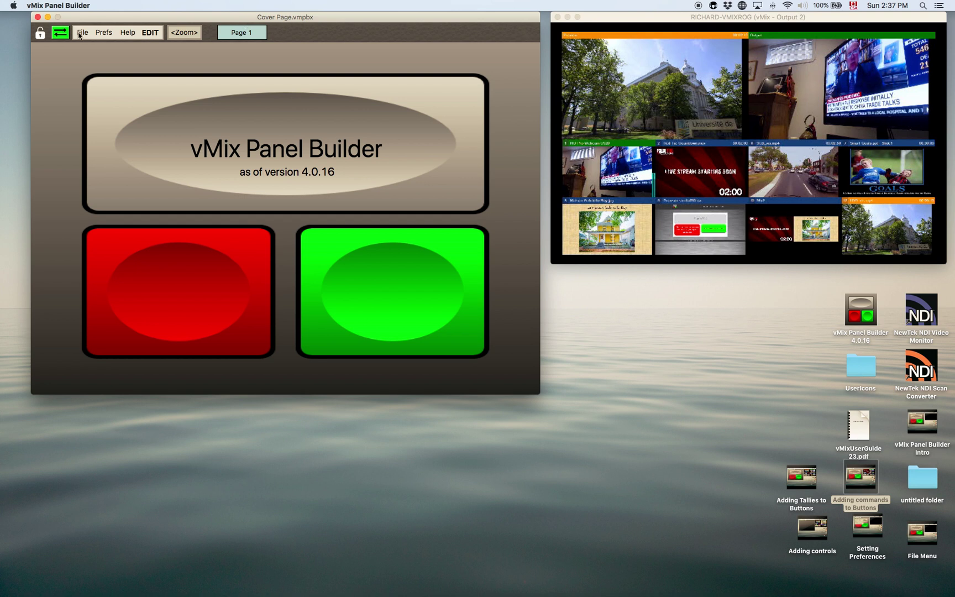
left_click(81, 33)
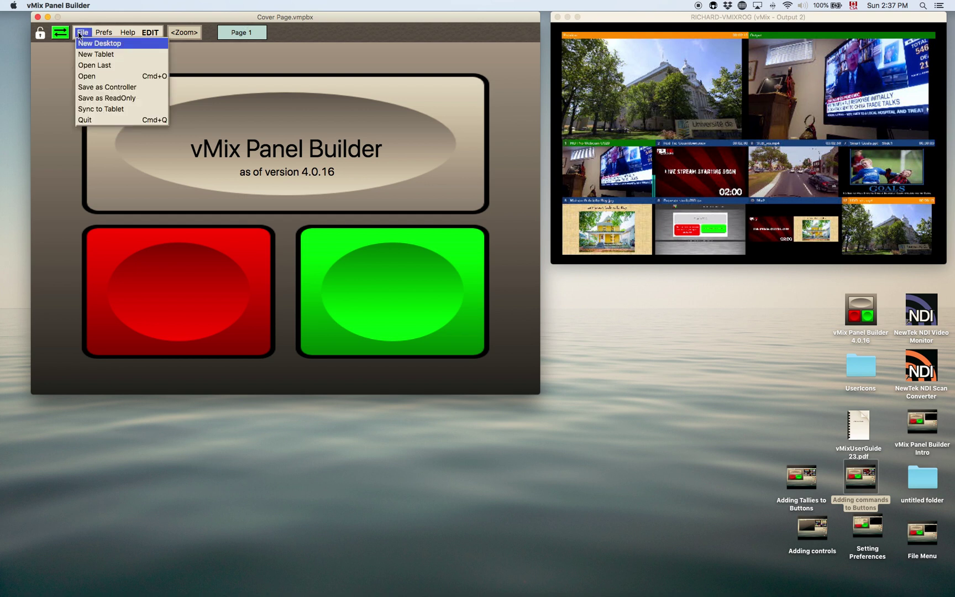
left_click(113, 78)
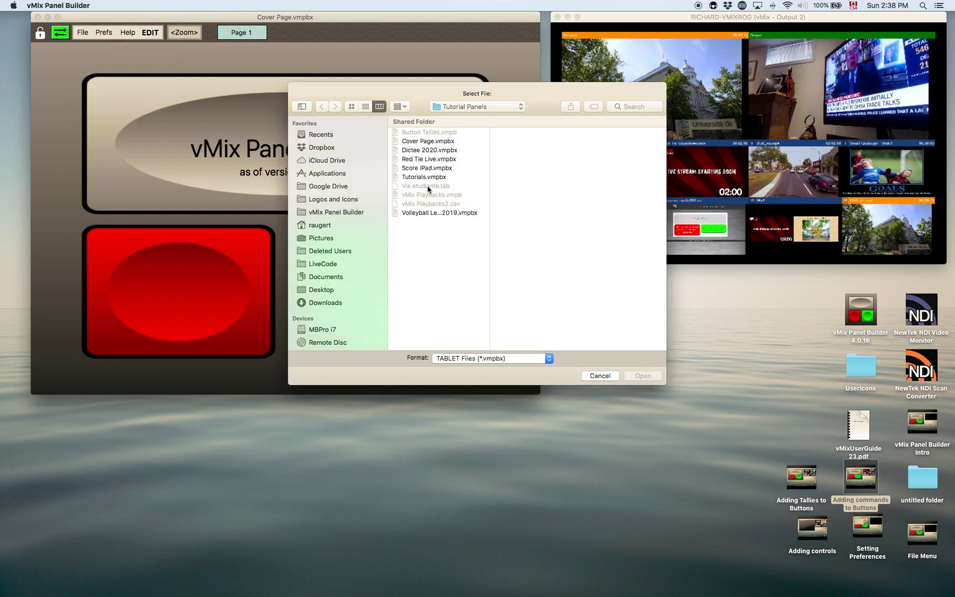
left_click(430, 177)
left_click(643, 376)
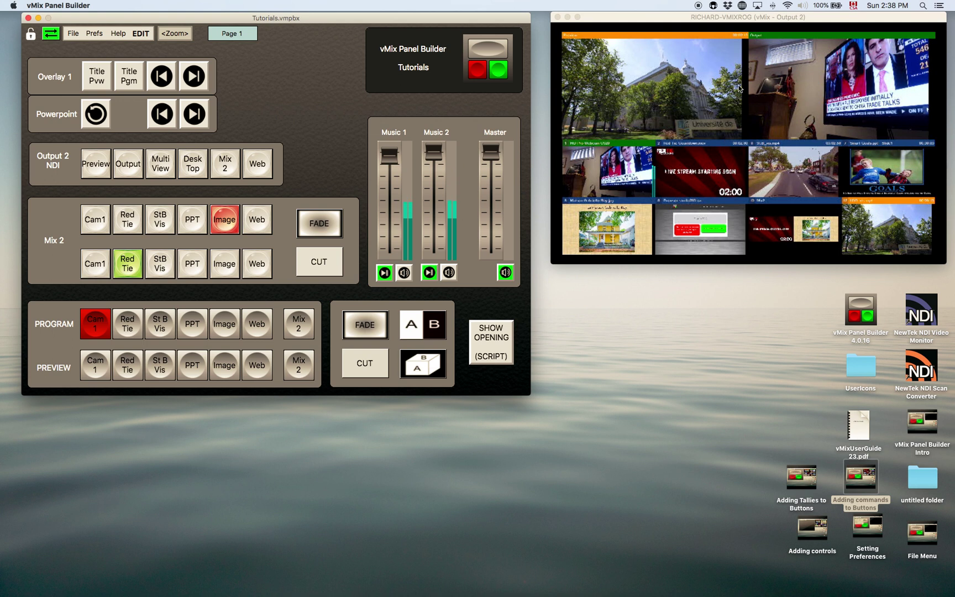
Turn on edit mode, move the InfoBox window lower, and select the SHOW OPENING button.
left_click(665, 25)
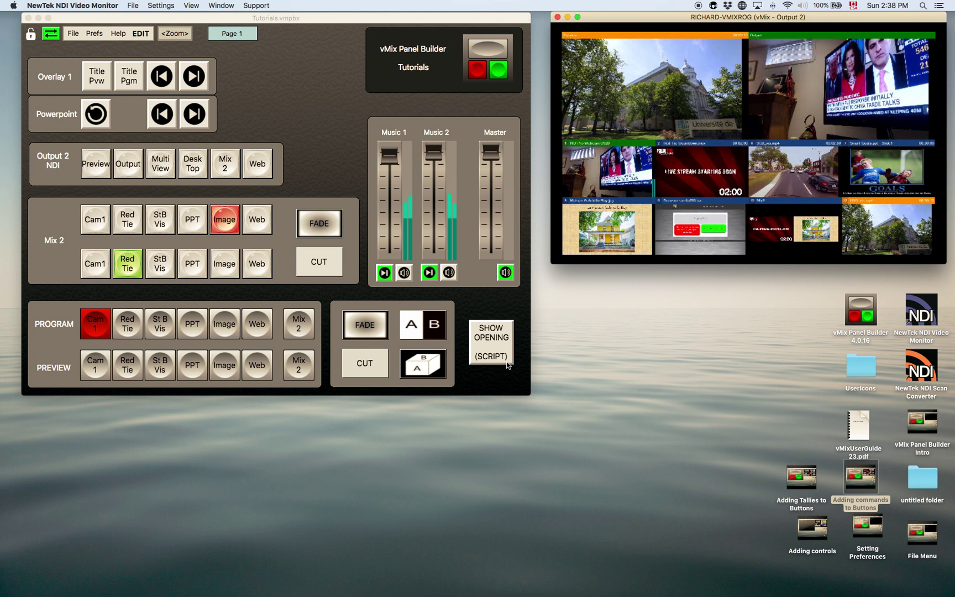
left_click(141, 33)
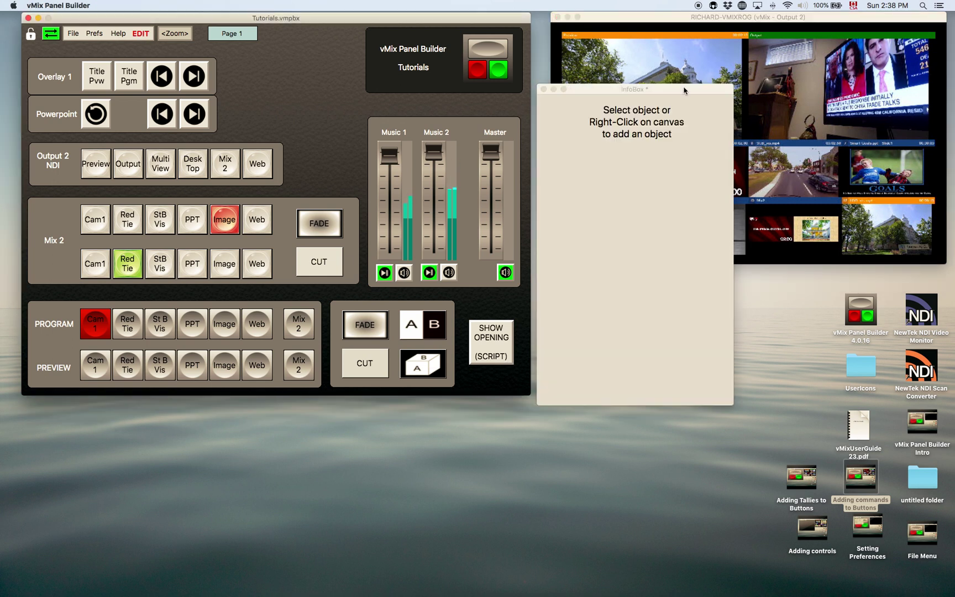
left_click_drag(643, 93, 649, 187)
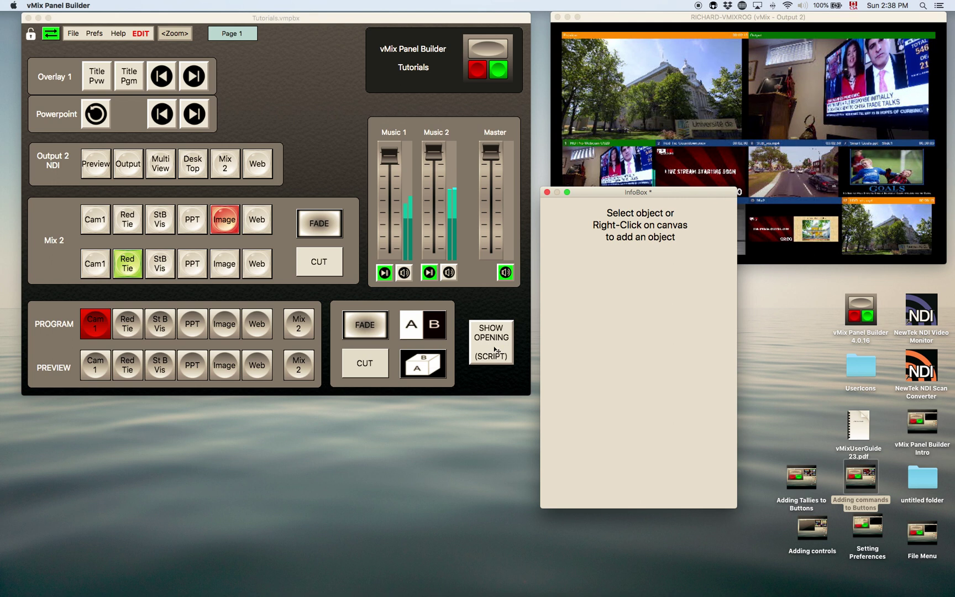
left_click(495, 349)
Open the SHOW OPENING button's script in Script Builder and bring the window into full view.
double_click(495, 350)
left_click_drag(469, 309, 470, 385)
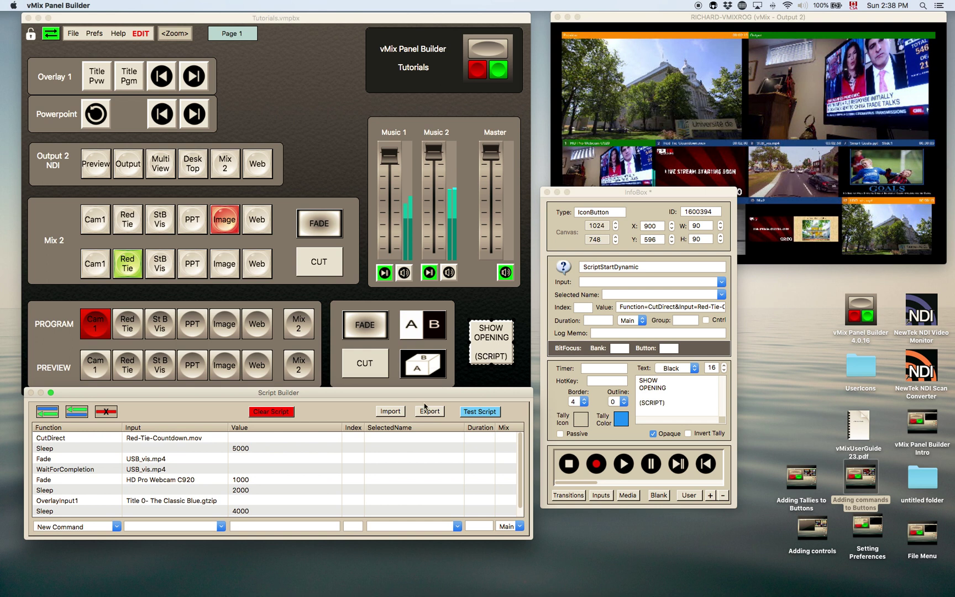
left_click_drag(429, 392, 429, 264)
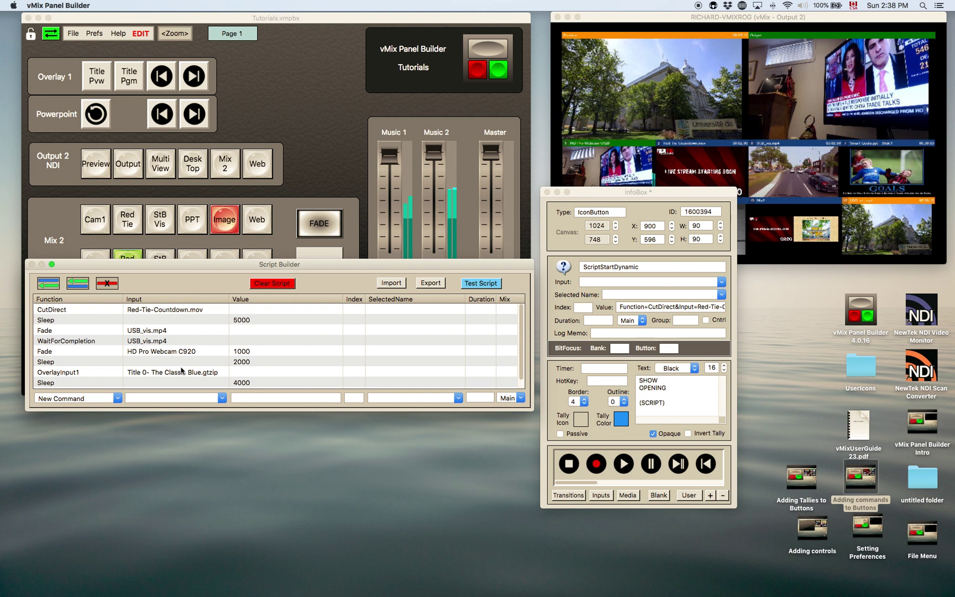
scroll(164, 316, "down", 1)
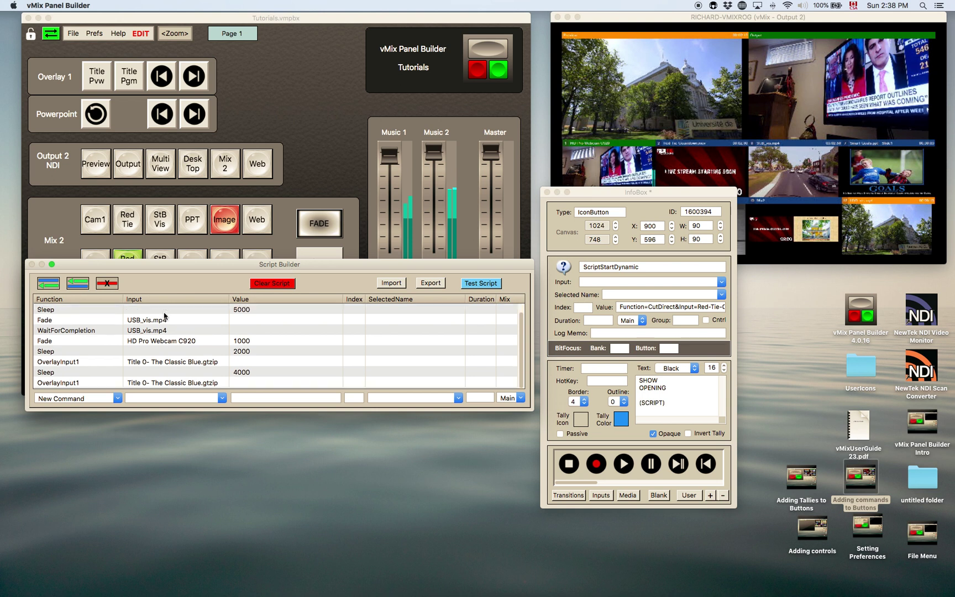
scroll(164, 316, "up", 1)
scroll(164, 316, "down", 1)
scroll(164, 315, "up", 1)
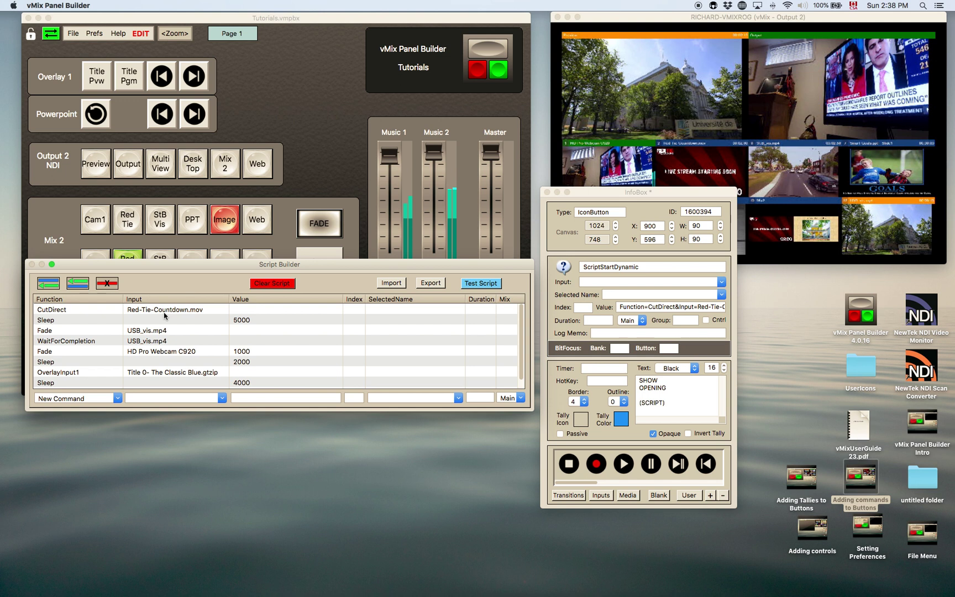
Select the CutDirect to Red-Tie-Countdown.mov step and review the script's command sequence.
left_click(74, 311)
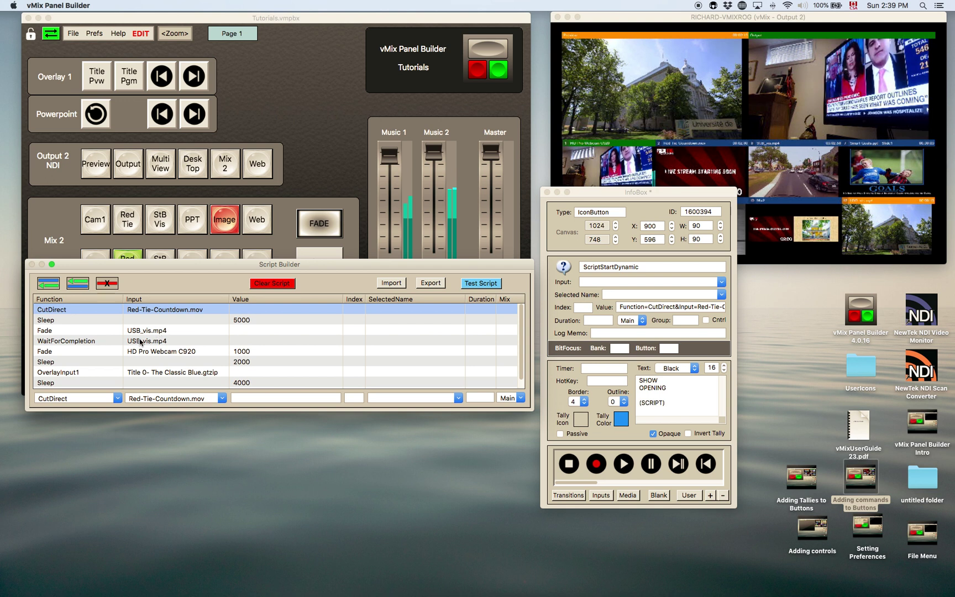
scroll(140, 342, "down", 1)
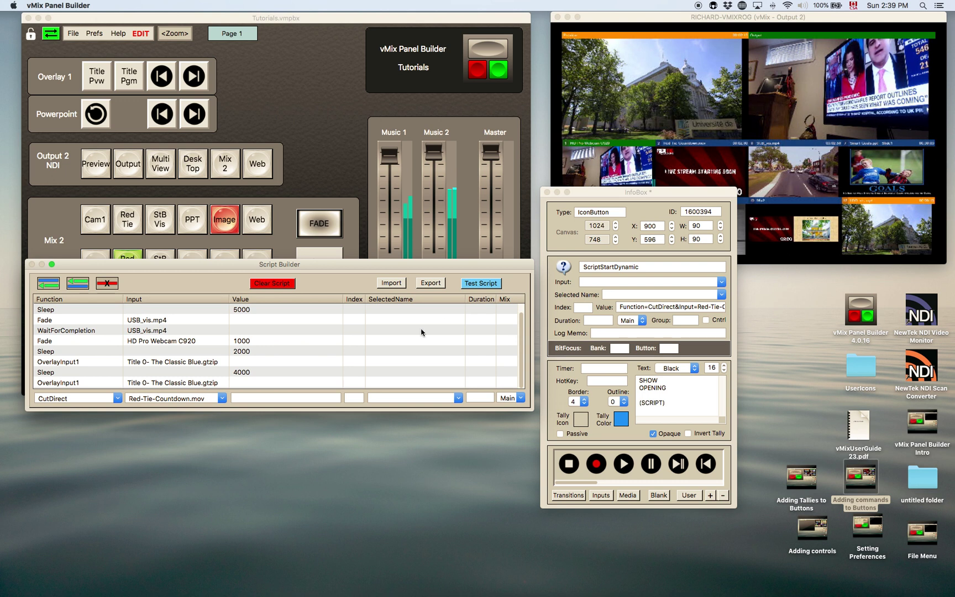
key("Return")
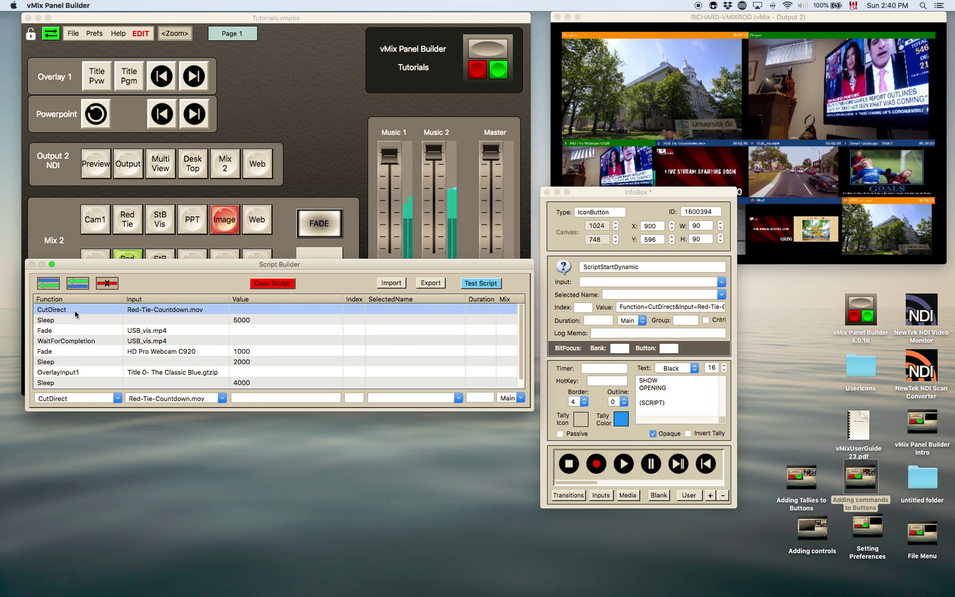
left_click(118, 398)
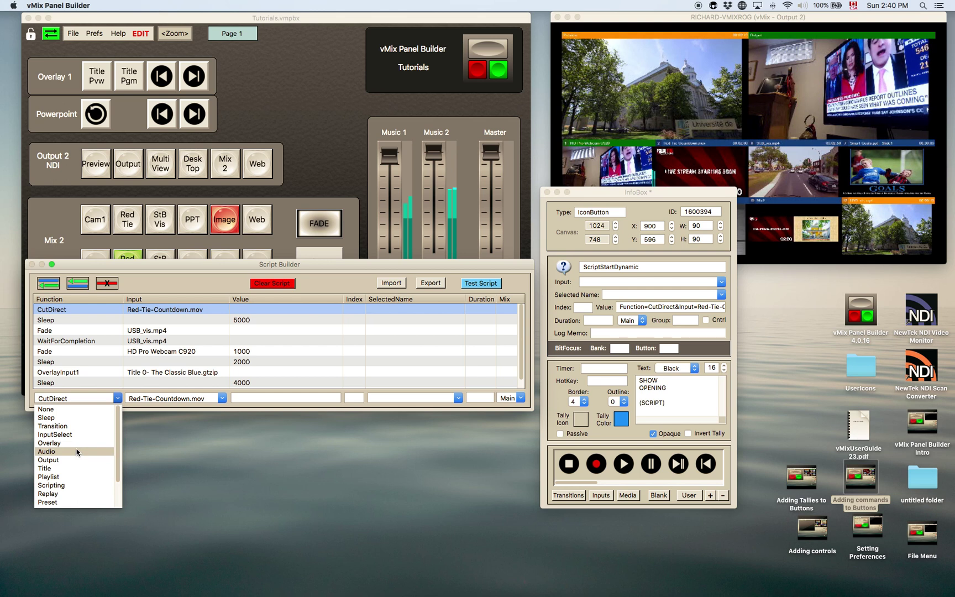
left_click(71, 427)
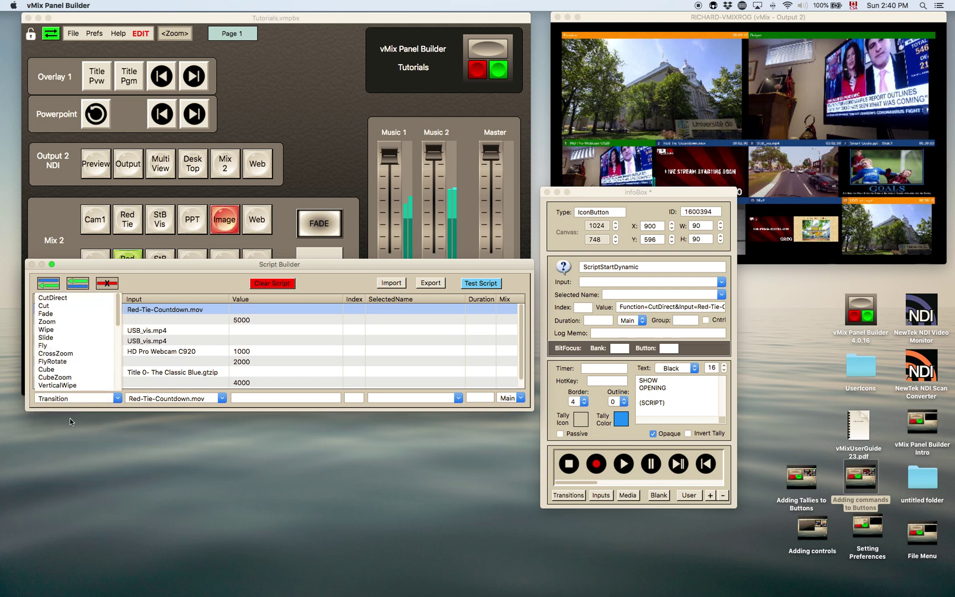
left_click(53, 297)
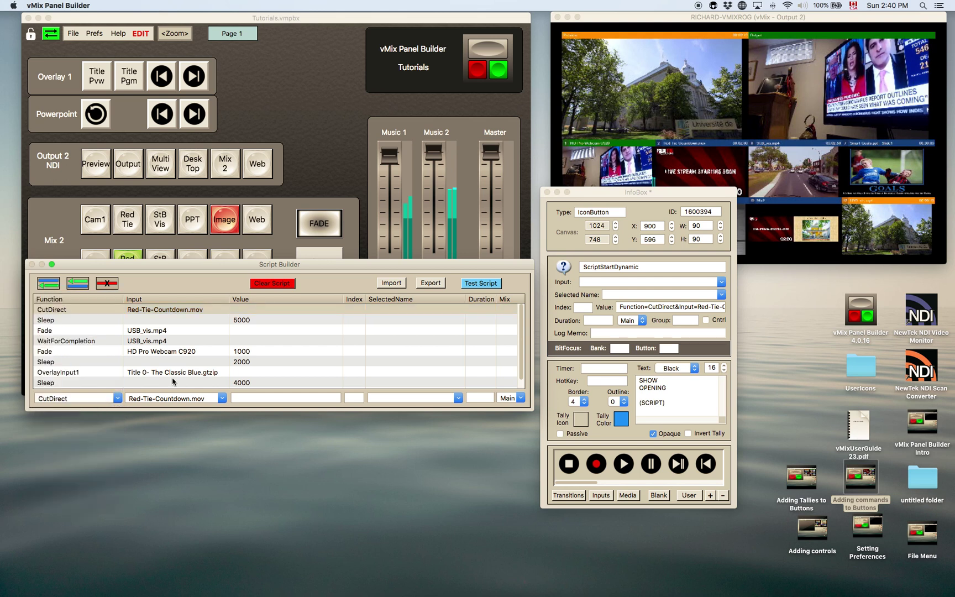
left_click(223, 398)
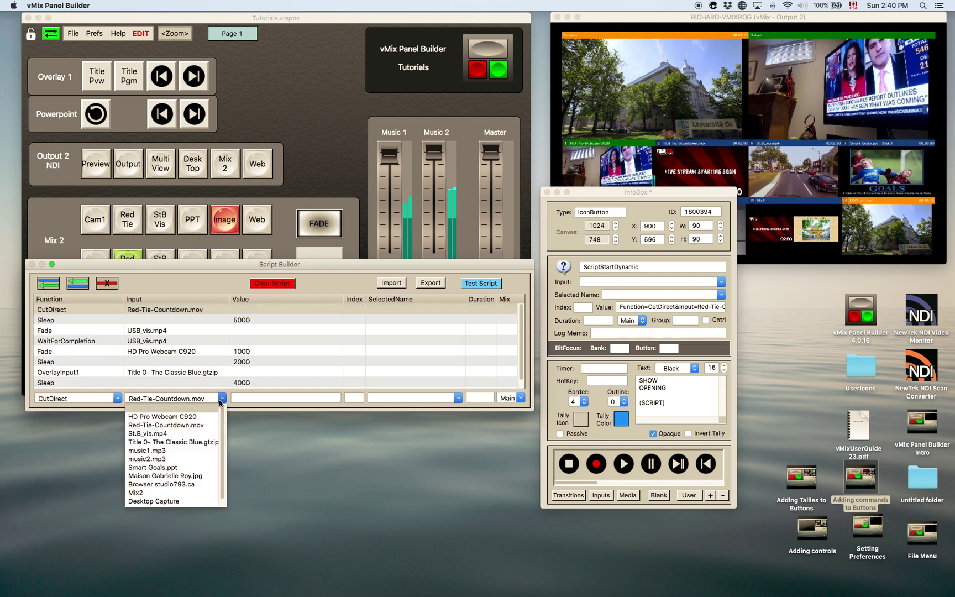
left_click(171, 426)
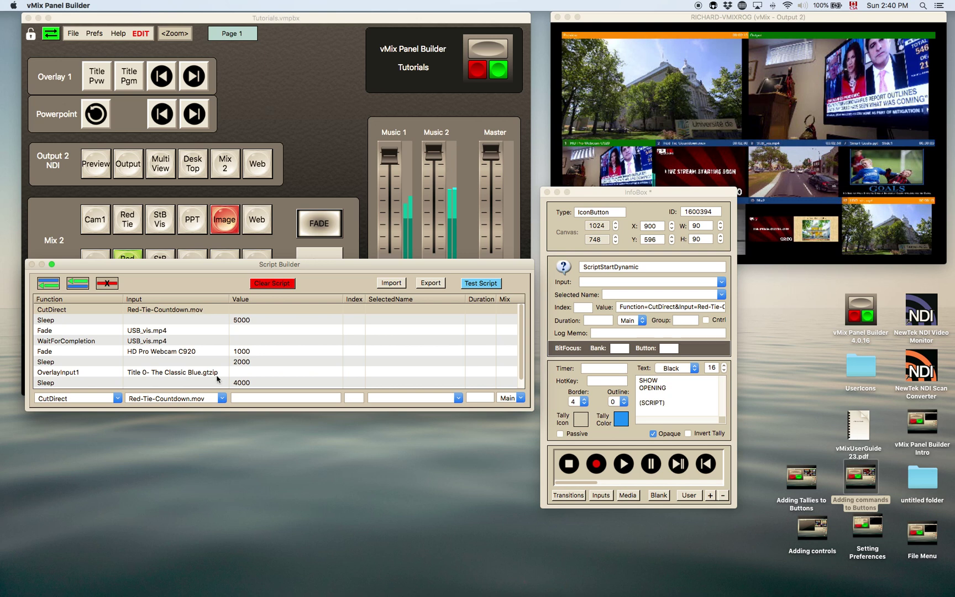
left_click(173, 310)
left_click(221, 398)
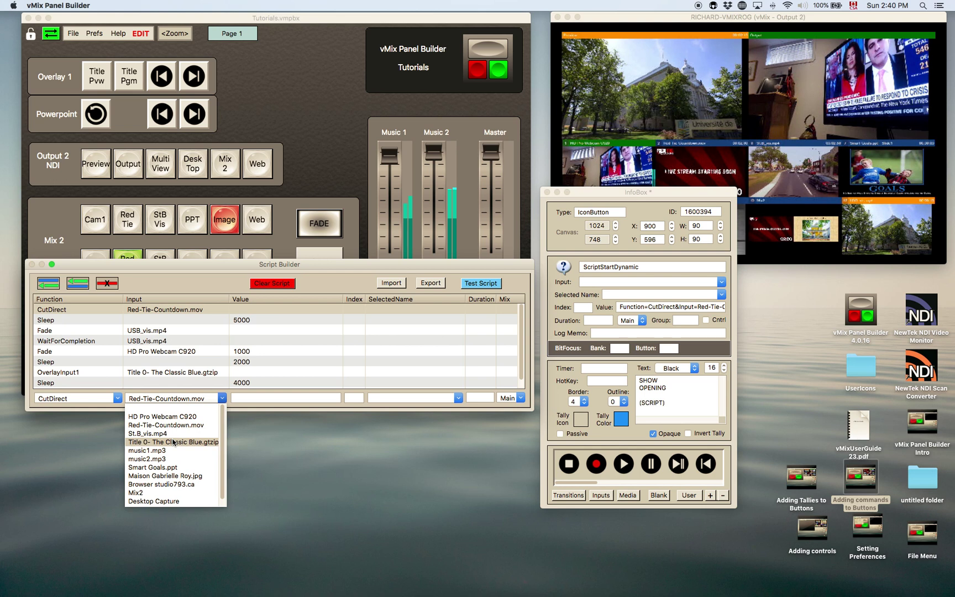
left_click(173, 468)
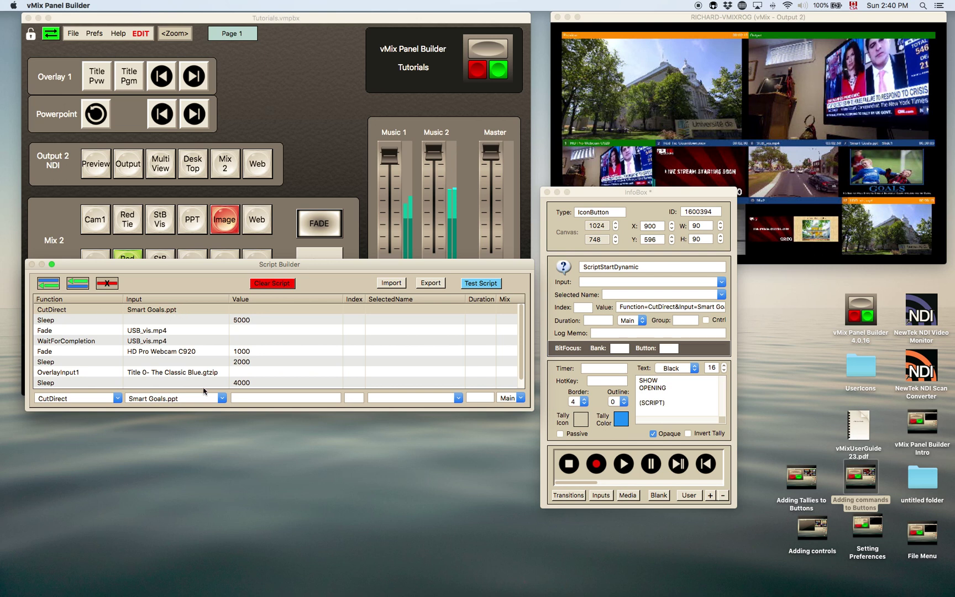
left_click(222, 398)
left_click(187, 426)
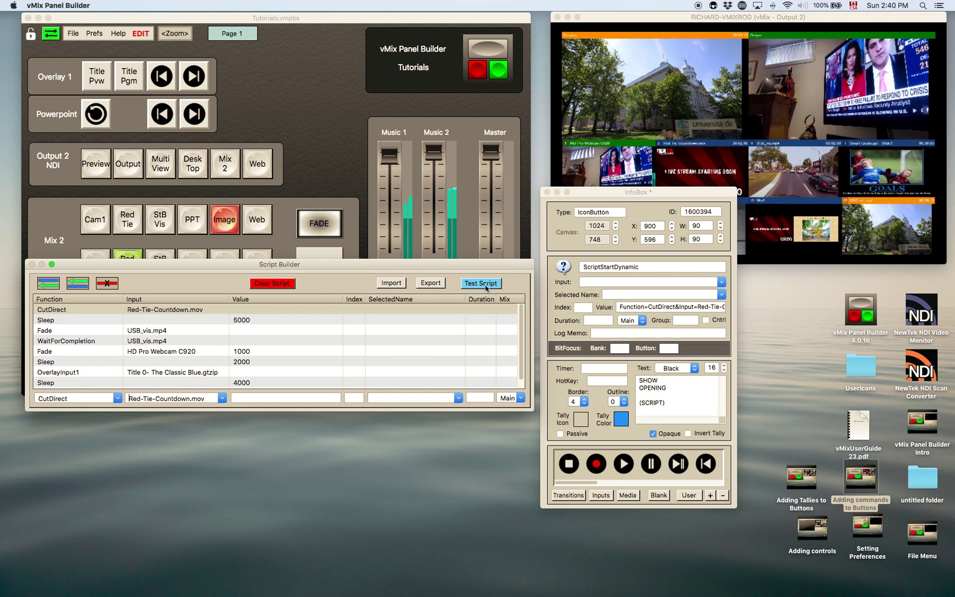
Run a live test of the SHOW OPENING script, cutting output to the Red-Tie countdown.
left_click(487, 287)
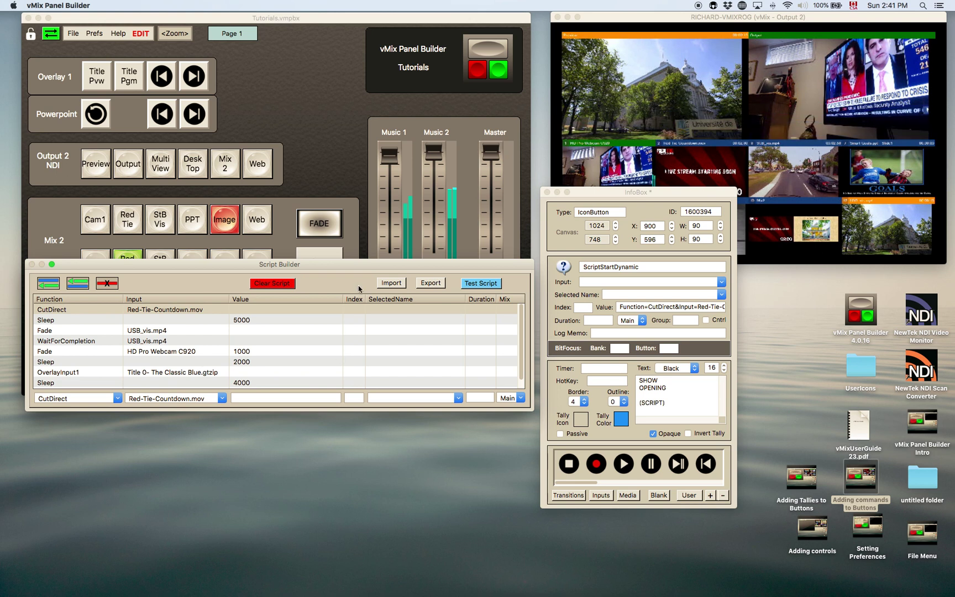
Move the Script Builder window aside and back, then exit edit mode to close the editing windows.
left_click_drag(376, 266, 376, 397)
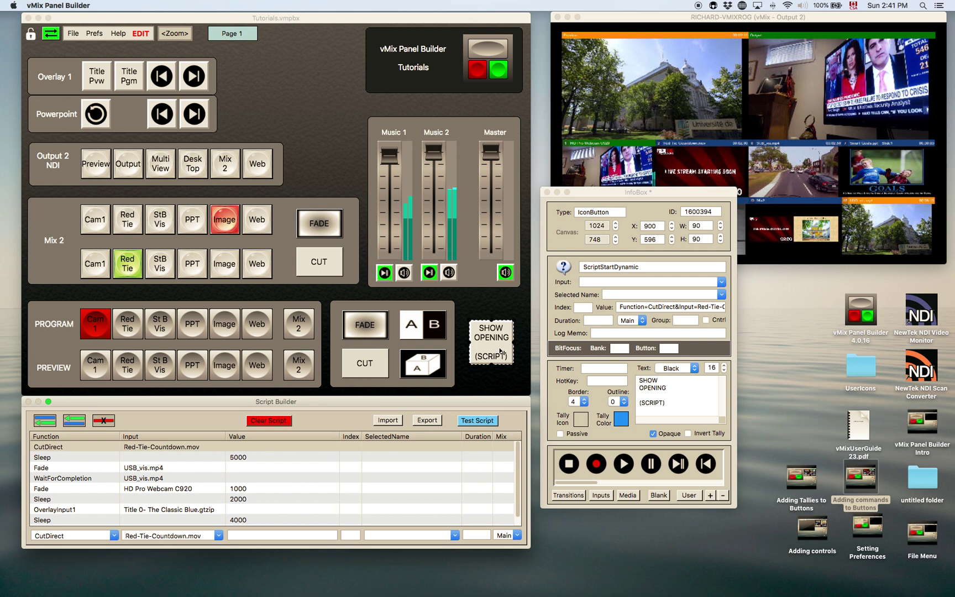
left_click(297, 406)
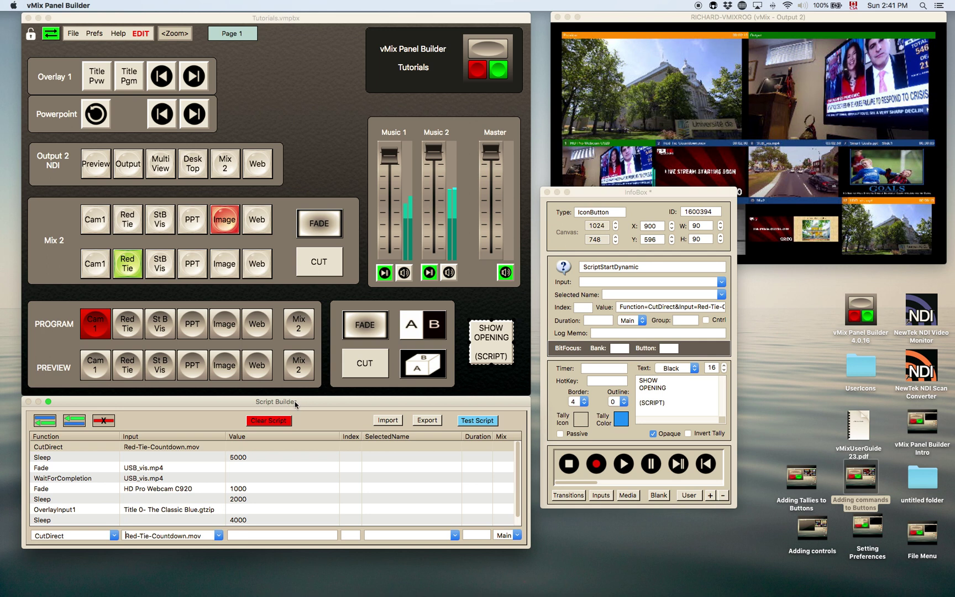
left_click_drag(323, 406, 334, 297)
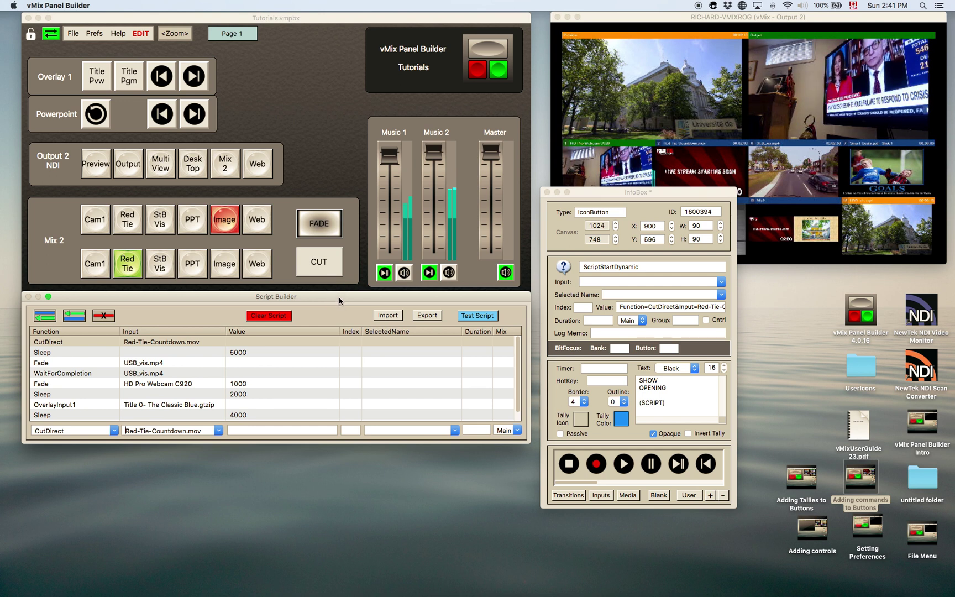
left_click(141, 33)
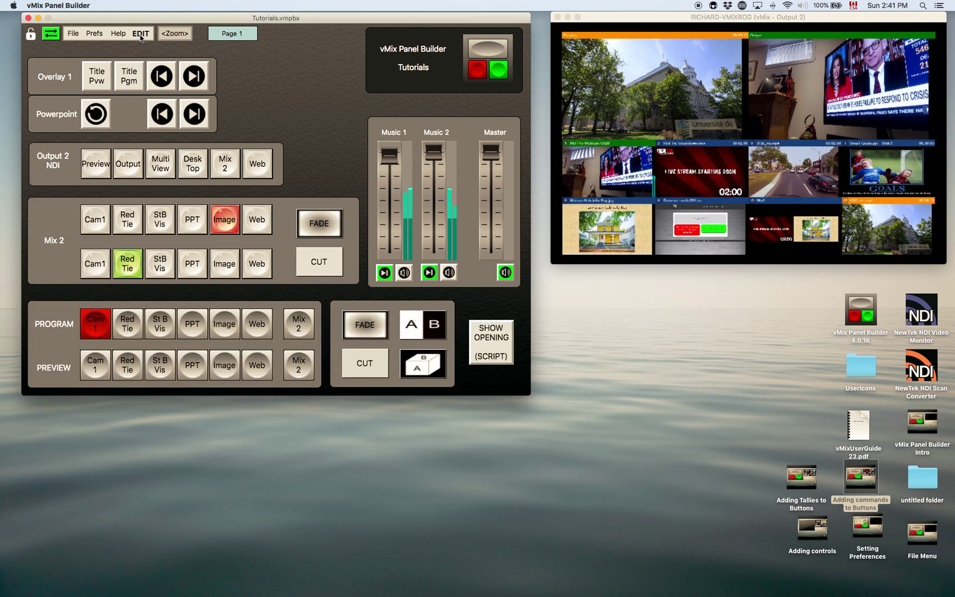